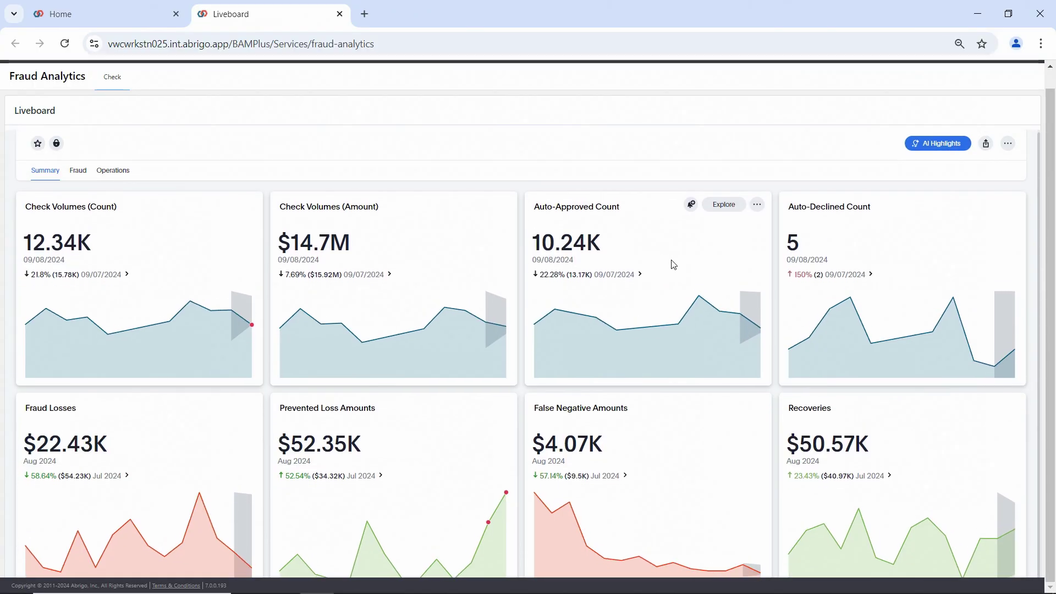
- Return to the home dashboard showing 1970 auto-approved, 20 awaiting and 5 auto-declined checks
scroll(673, 265, "down", 1)
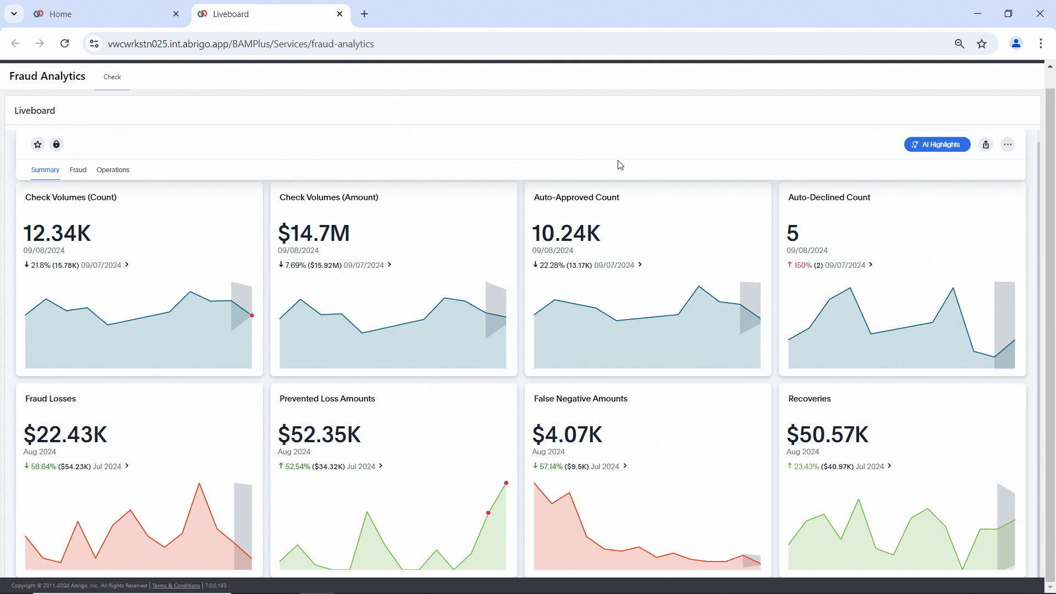
scroll(614, 168, "up", 1)
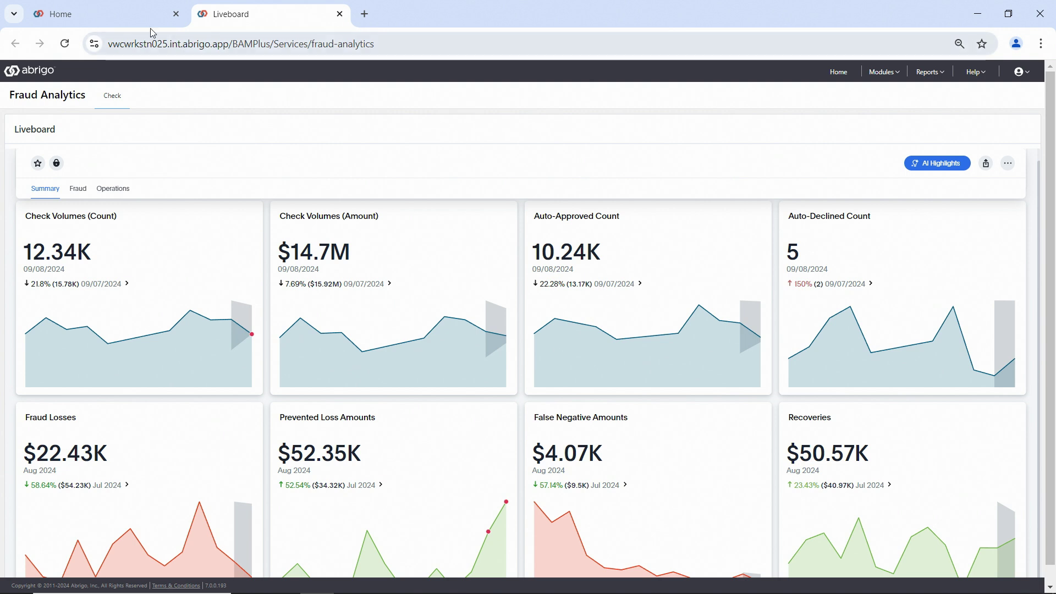
left_click(135, 15)
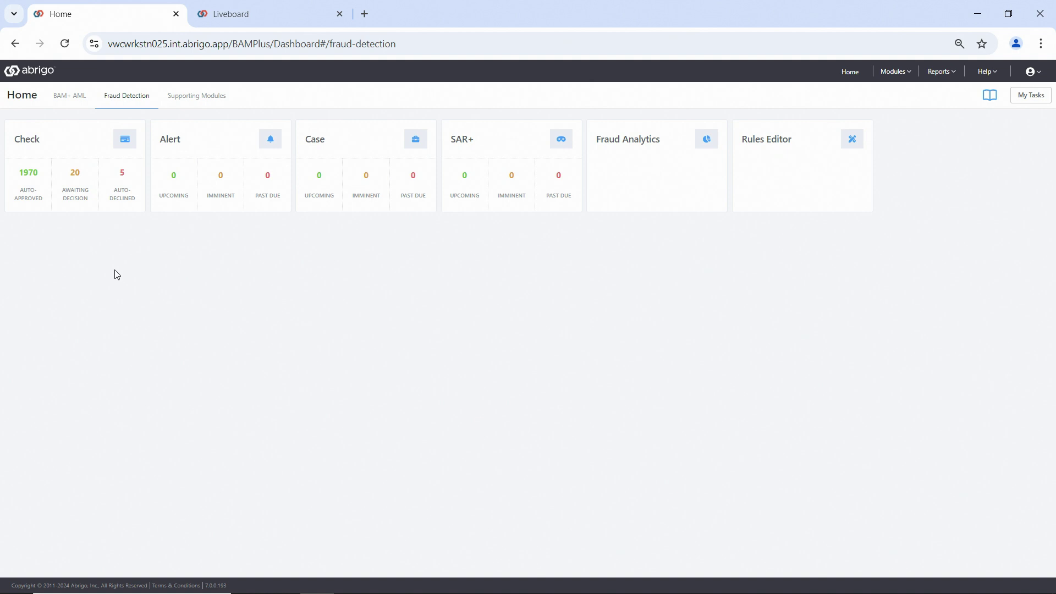
- Open the 20 checks awaiting decision and sort them by step-up status, descending
left_click(81, 175)
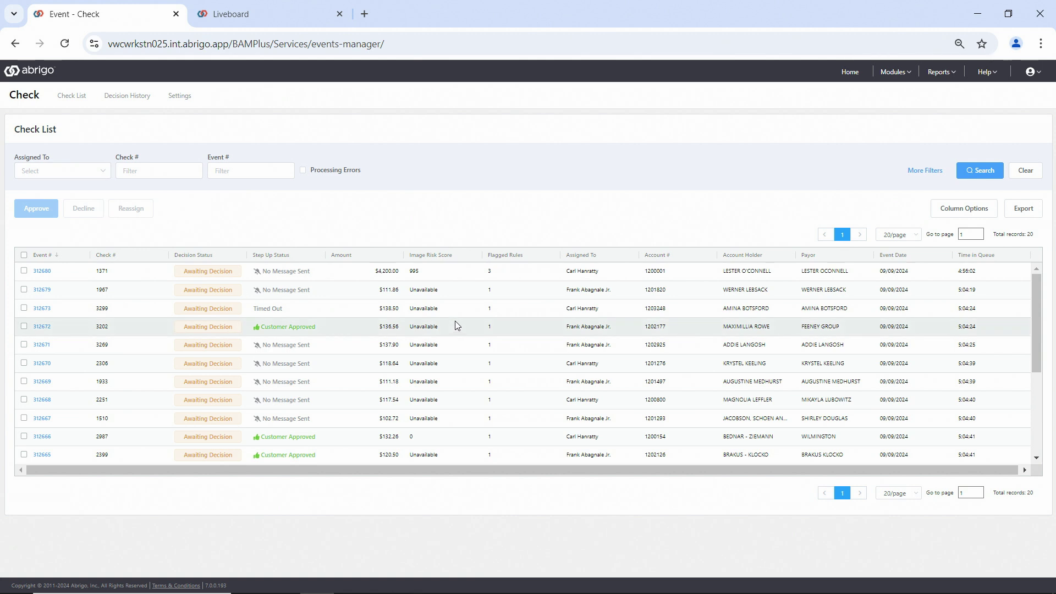
left_click(277, 256)
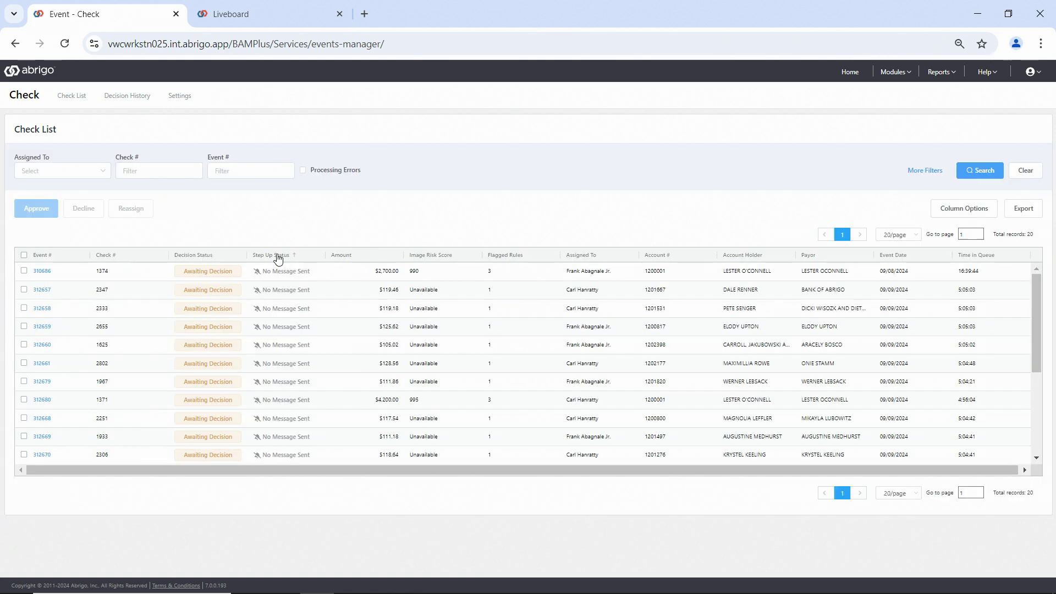
left_click(277, 256)
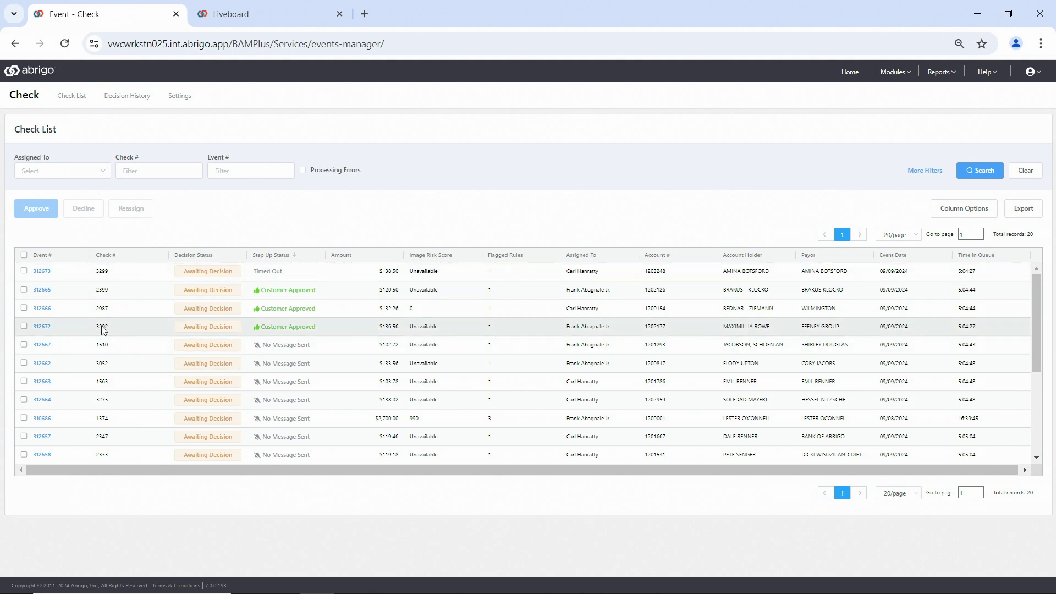
- Select checks 312665, 312666 and 312672, then sort the list by image risk score, descending
left_click(23, 289)
left_click(24, 308)
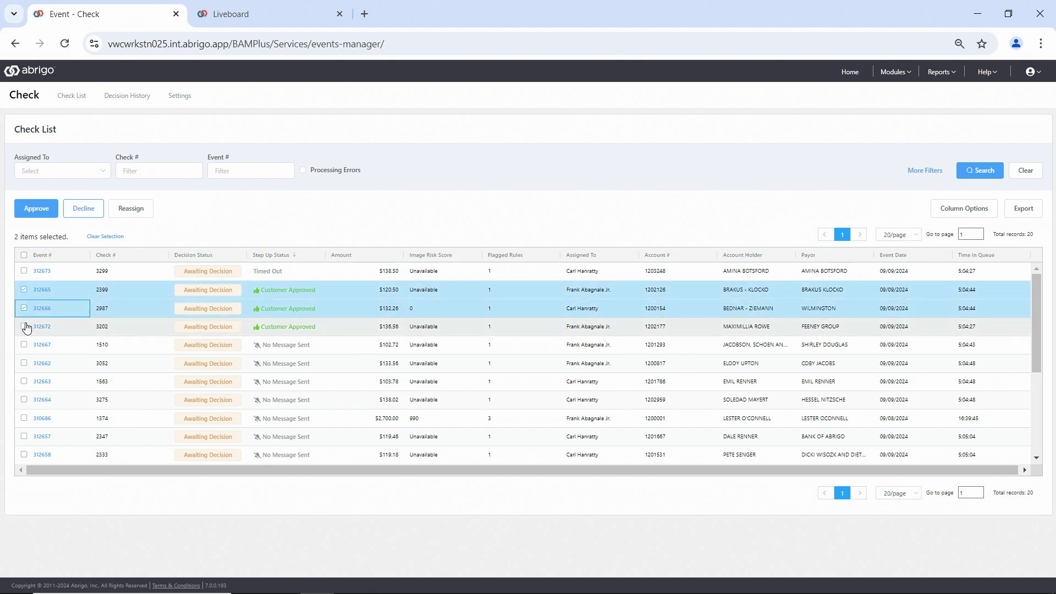
left_click(24, 326)
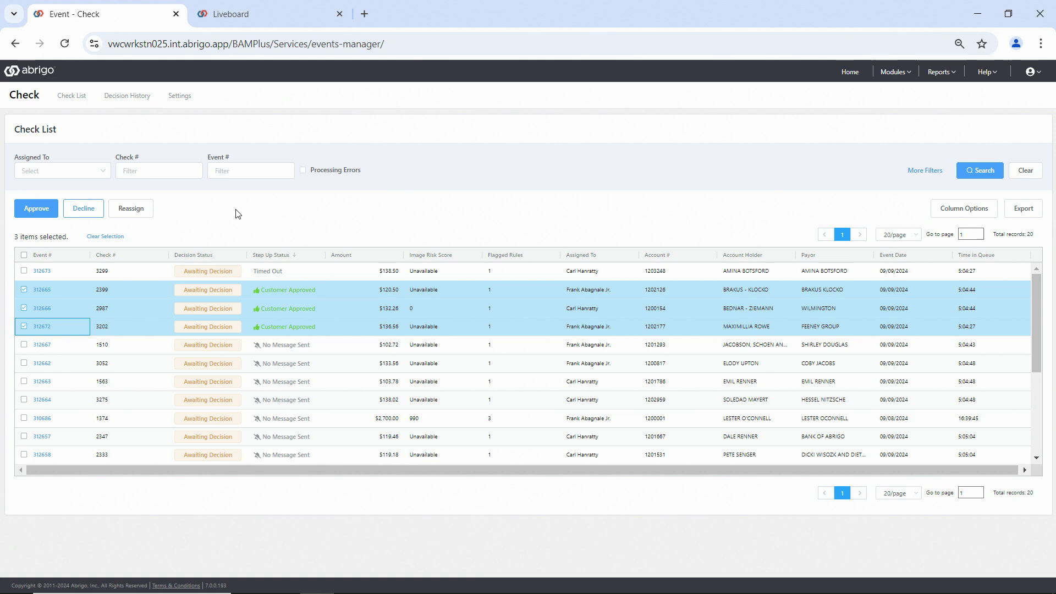
left_click(424, 256)
left_click(429, 255)
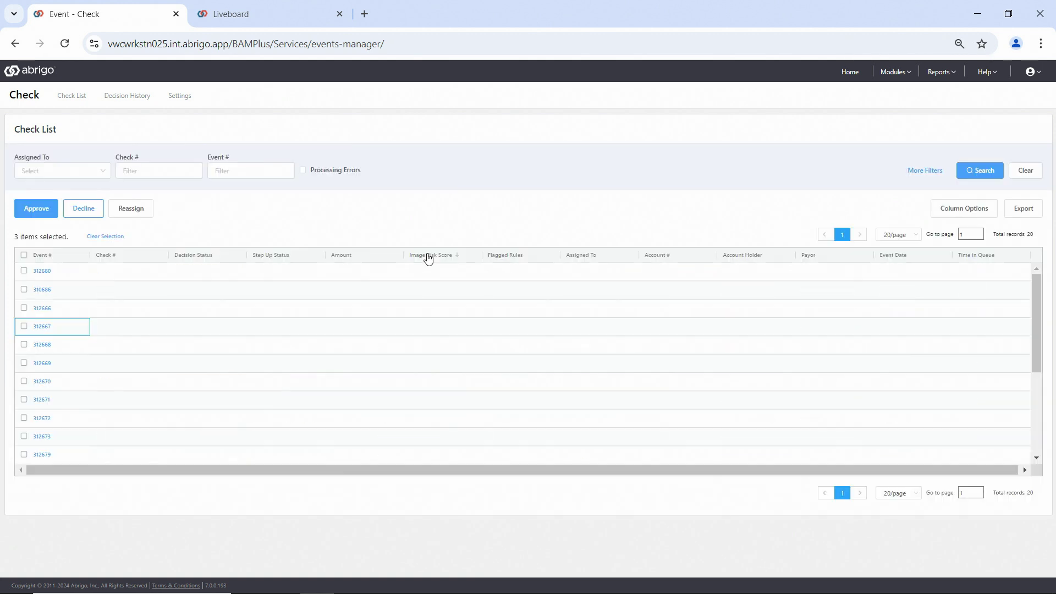
- Open event 312680, compare it against check #1377, and expand its three Flagged Rules
left_click(43, 271)
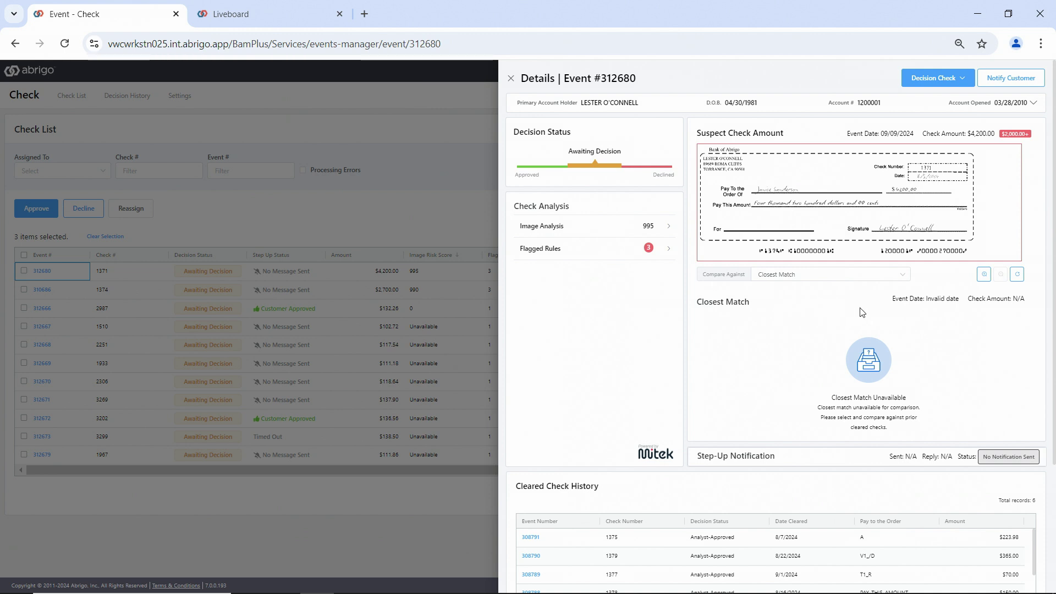
left_click(900, 275)
left_click(844, 315)
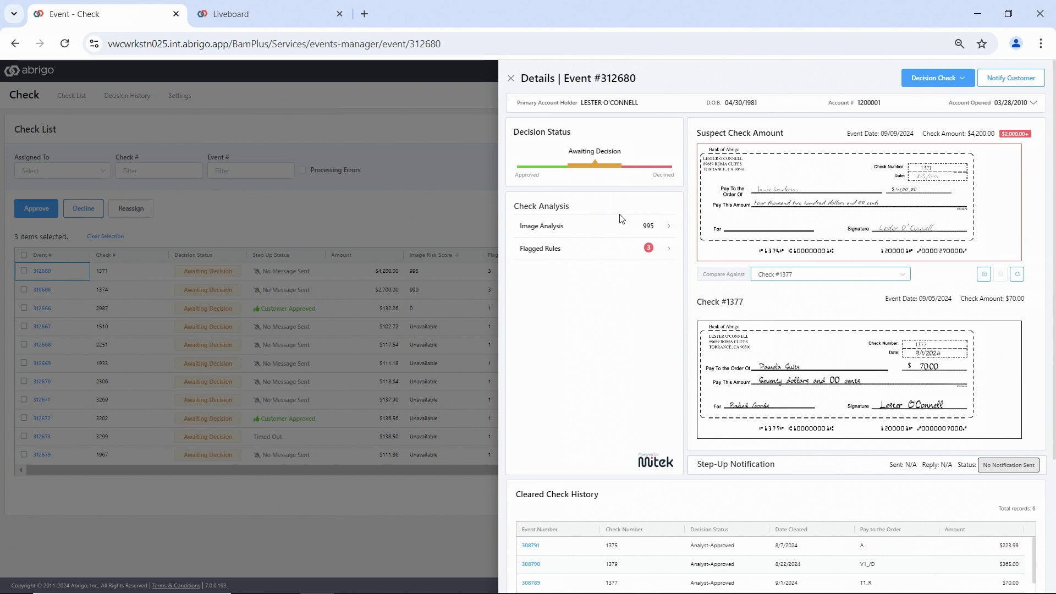
left_click(614, 250)
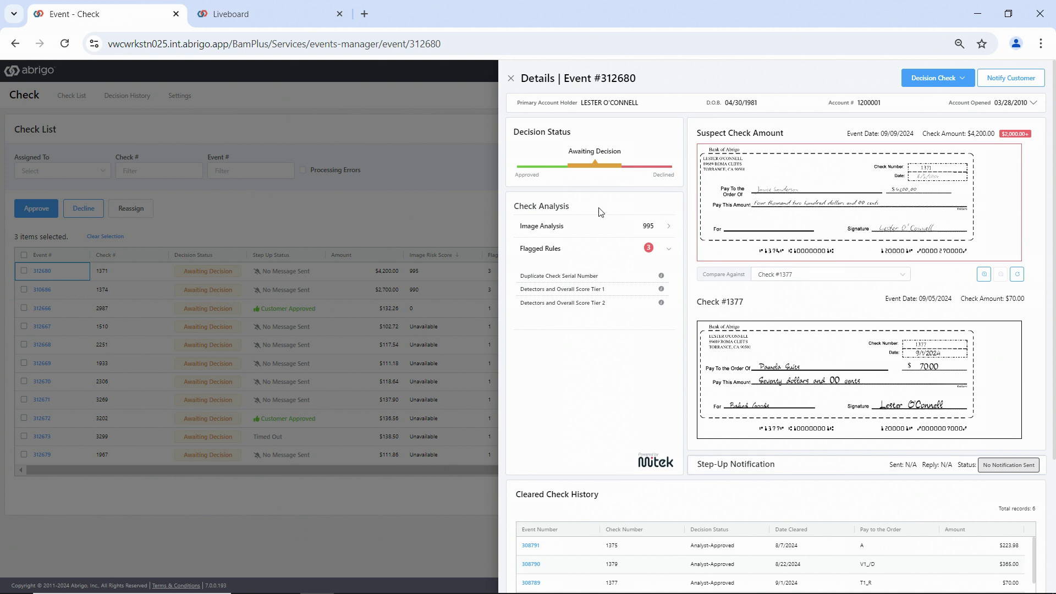
- Expand Image Analysis to break down the 995/1000 image risk score by feature
left_click(588, 228)
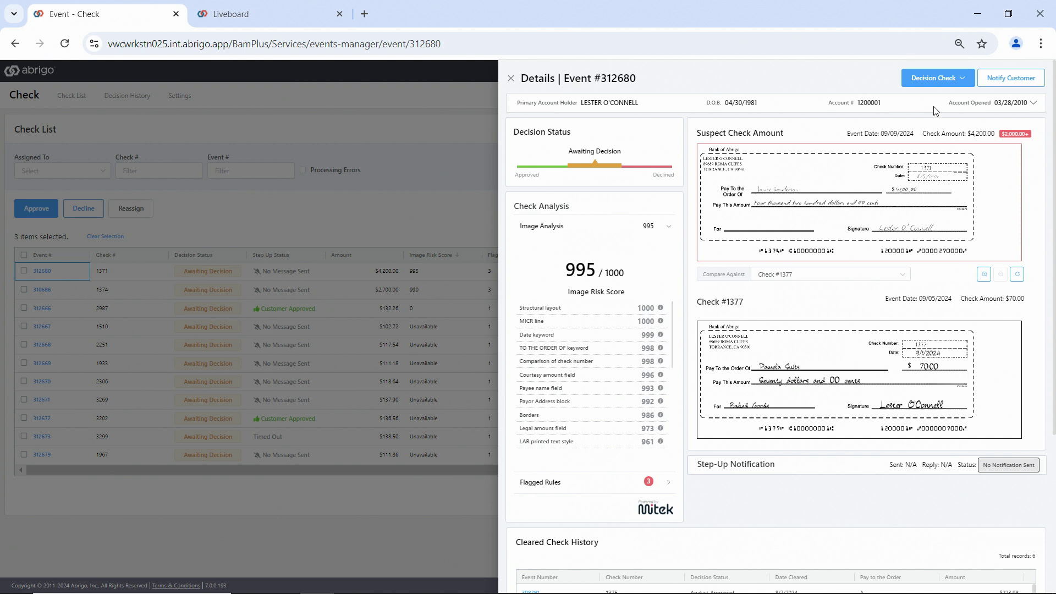
- Expand event 312680's account holder details and scroll the drawer to Comments and back
left_click(1034, 103)
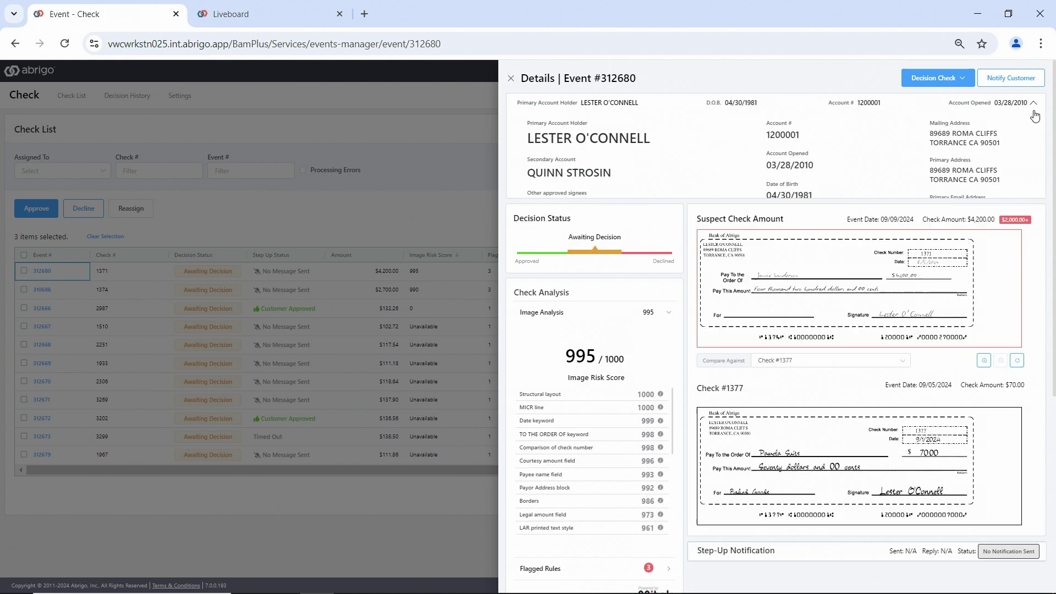
scroll(949, 292, "down", 8)
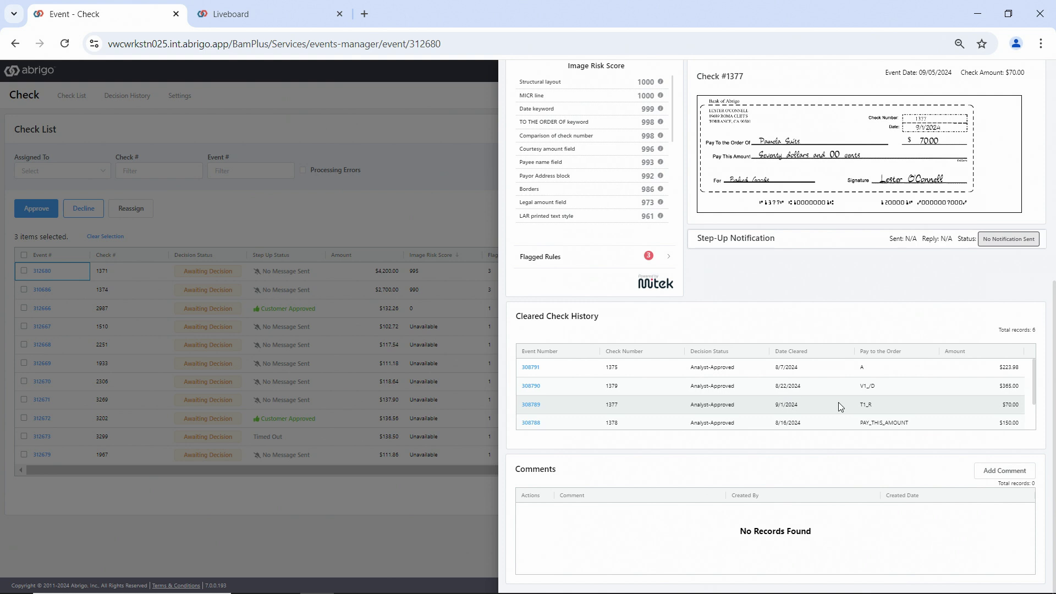
scroll(892, 391, "up", 5)
scroll(880, 392, "down", 1)
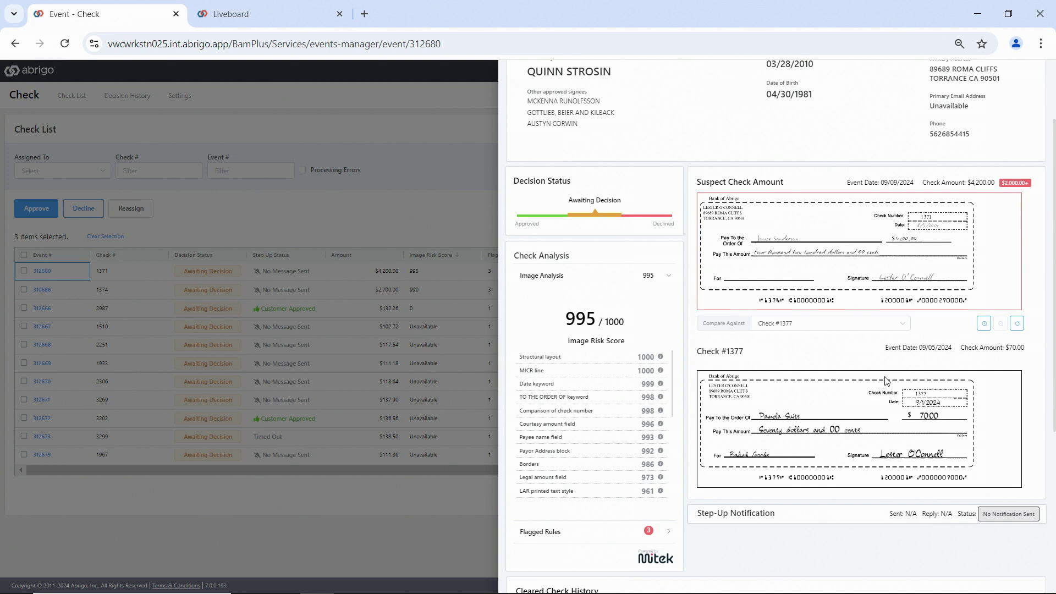
scroll(888, 379, "up", 2)
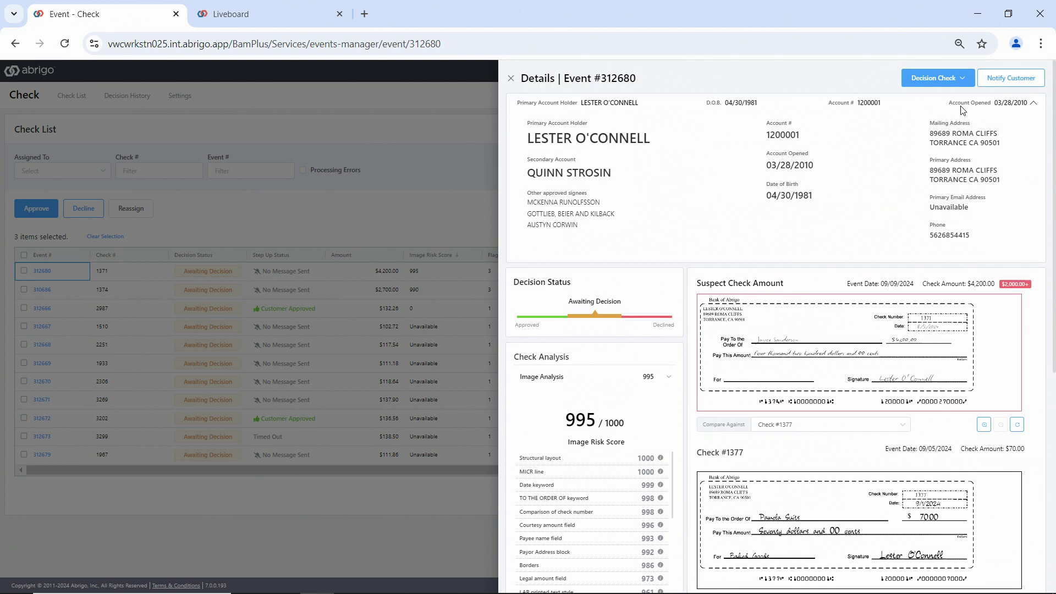
- Submit a Decline for check 312680 with reason 'Altered or Counterfeit Check' and comment 'Return Check'
left_click(962, 84)
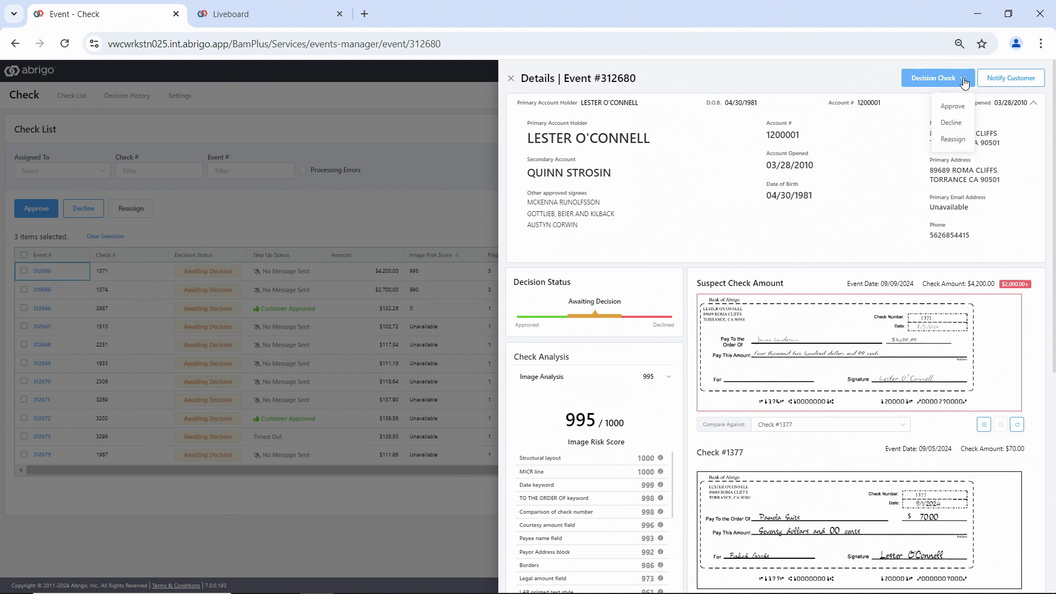
left_click(959, 123)
left_click(557, 142)
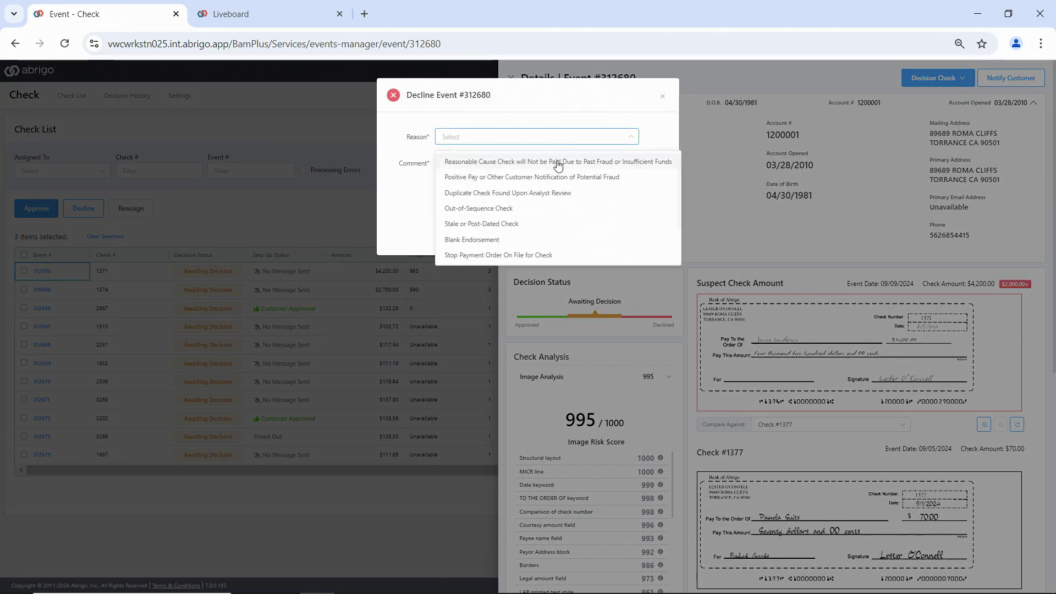
scroll(528, 234, "down", 2)
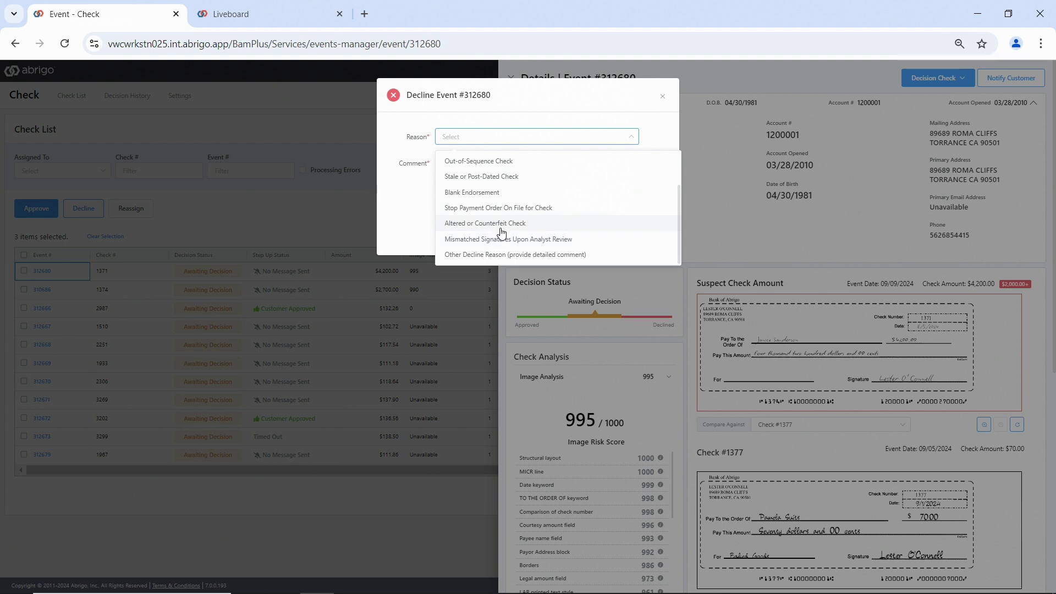
left_click(500, 226)
left_click(512, 186)
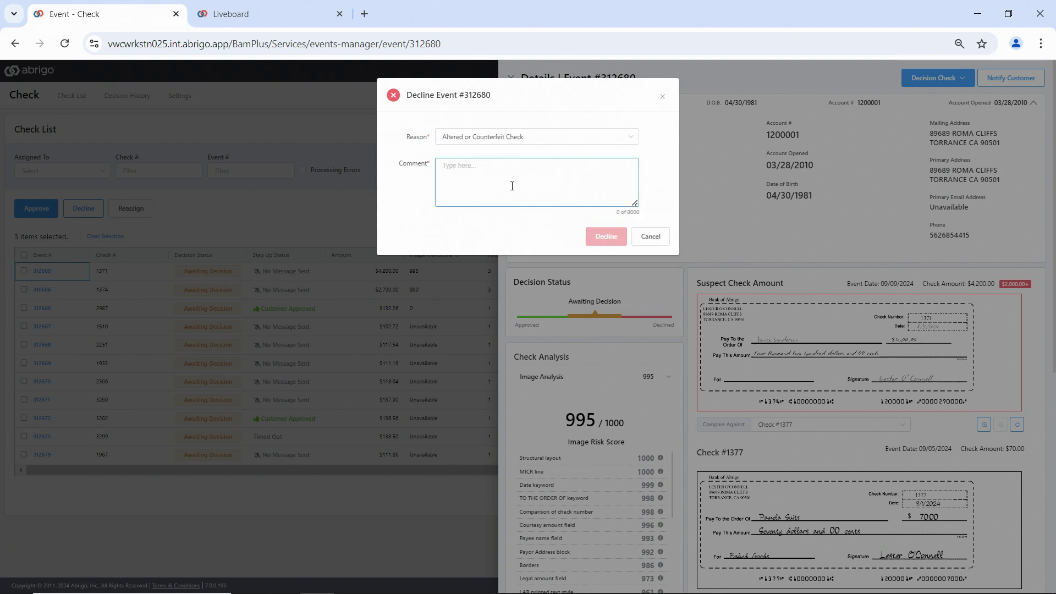
type("Return Ch")
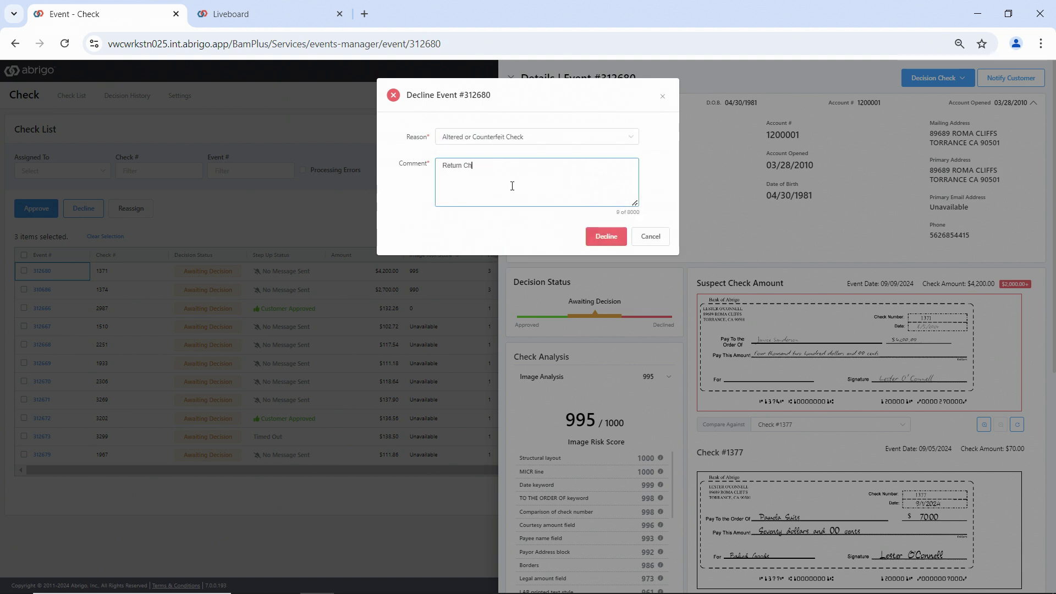
type("eck")
left_click(606, 236)
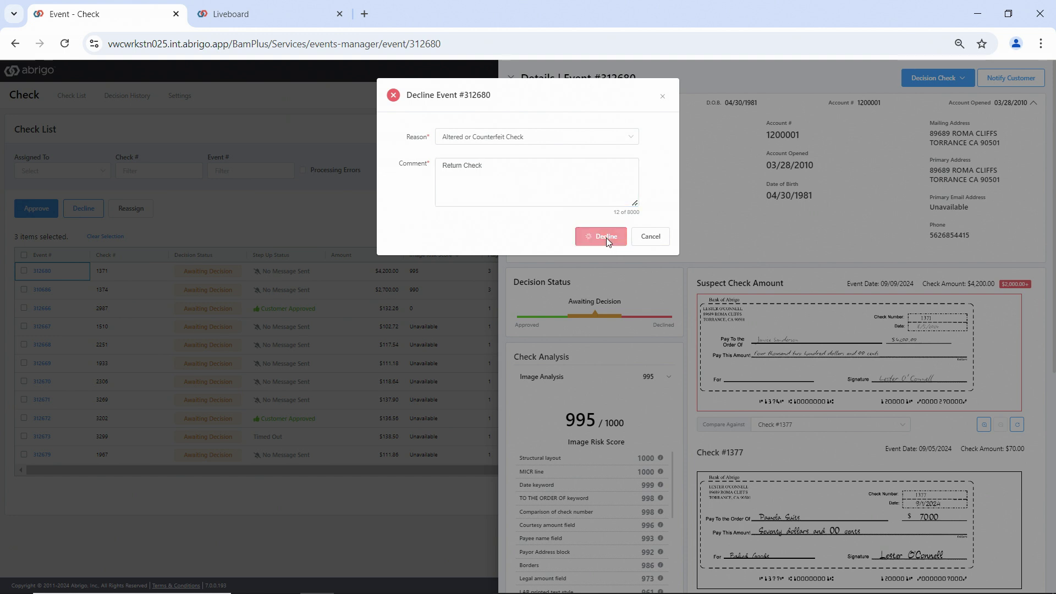